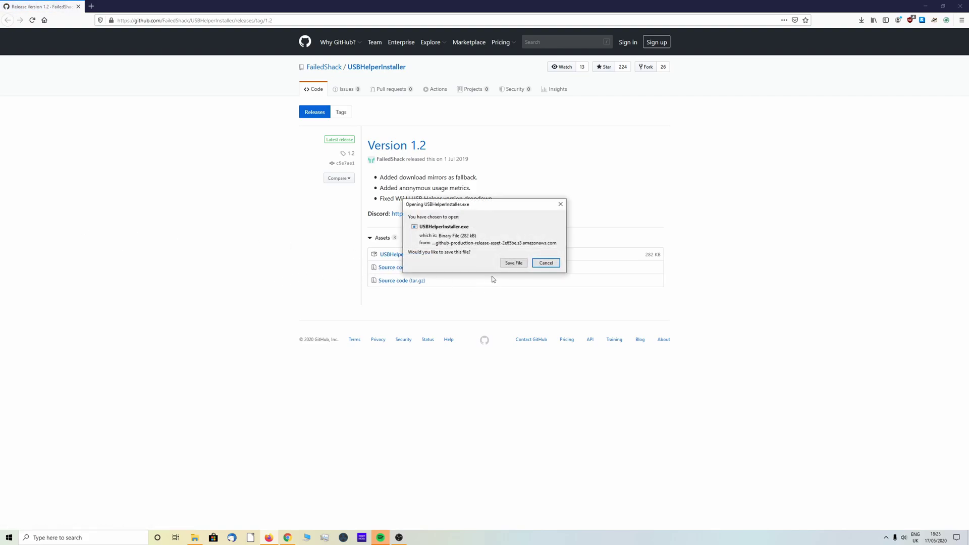
- Save USBHelperInstaller.exe from the Version 1.2 release and show the browser's downloads list
{"action": "left_click", "coordinate": [510, 265]}
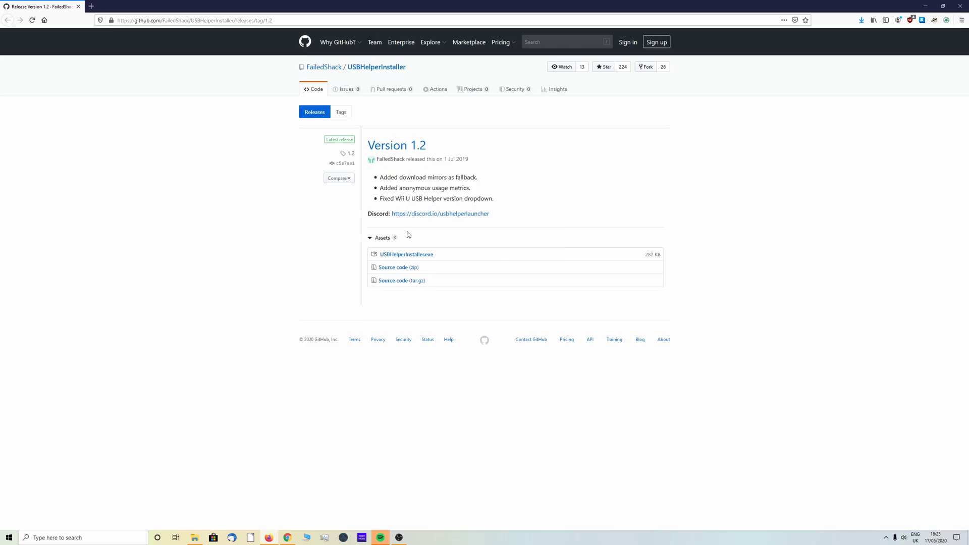
{"action": "left_click", "coordinate": [860, 22]}
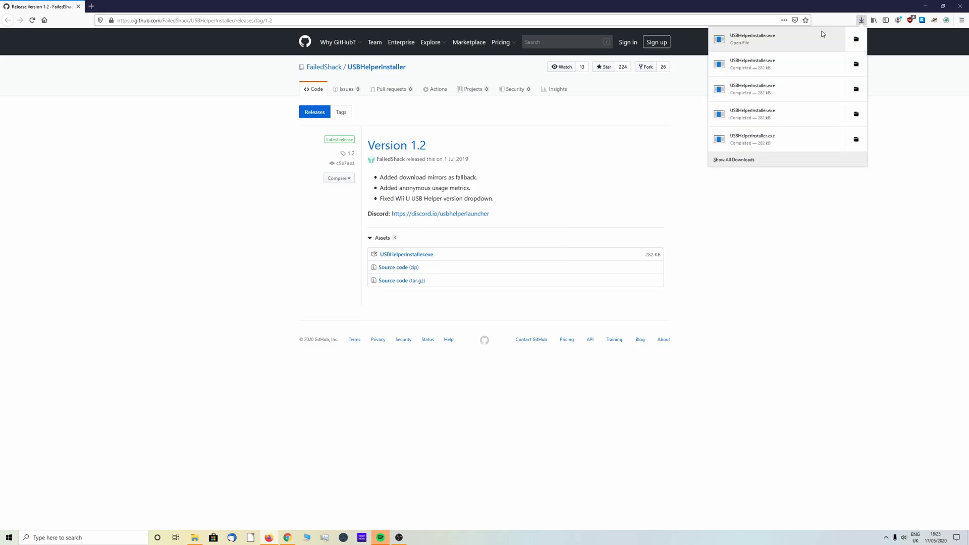
- Open Downloads via Start search, drag USBHelperInstaller.exe onto the desktop, and close Explorer
{"action": "left_click", "coordinate": [772, 43]}
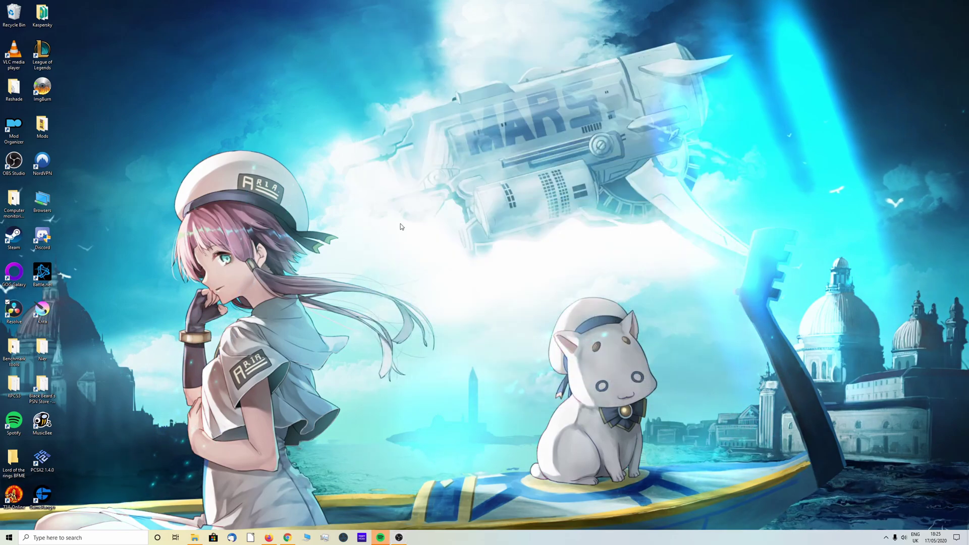
{"action": "left_click", "coordinate": [3, 542]}
{"action": "type", "text": "down"}
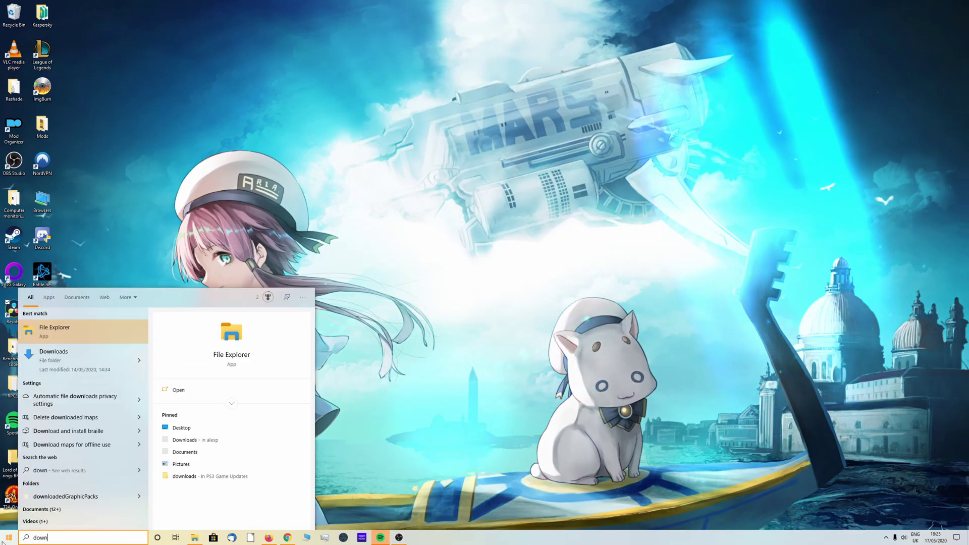
{"action": "left_click", "coordinate": [65, 356]}
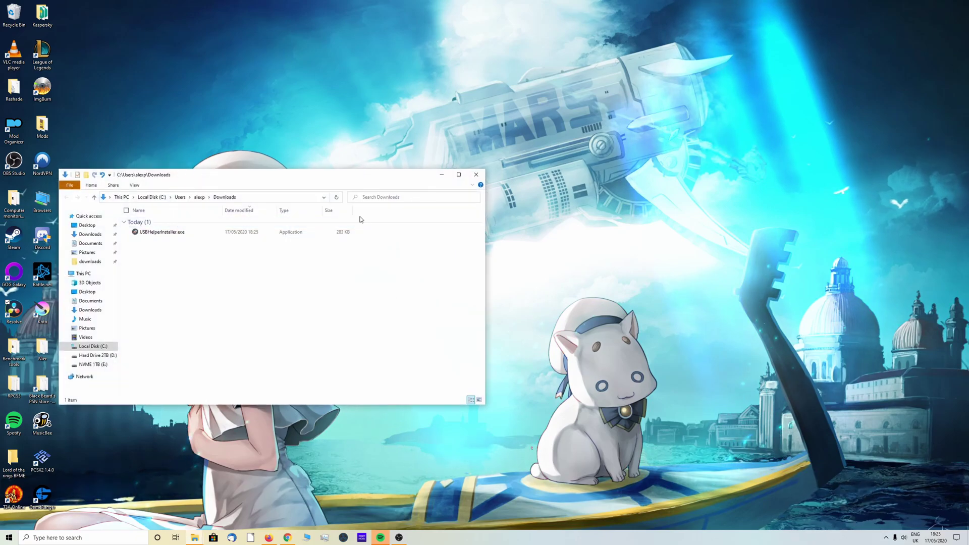
{"action": "mouse_move", "coordinate": [253, 175]}
{"action": "left_mouse_down"}
{"action": "mouse_move", "coordinate": [338, 174]}
{"action": "mouse_move", "coordinate": [625, 130]}
{"action": "left_mouse_up"}
{"action": "left_click", "coordinate": [535, 188]}
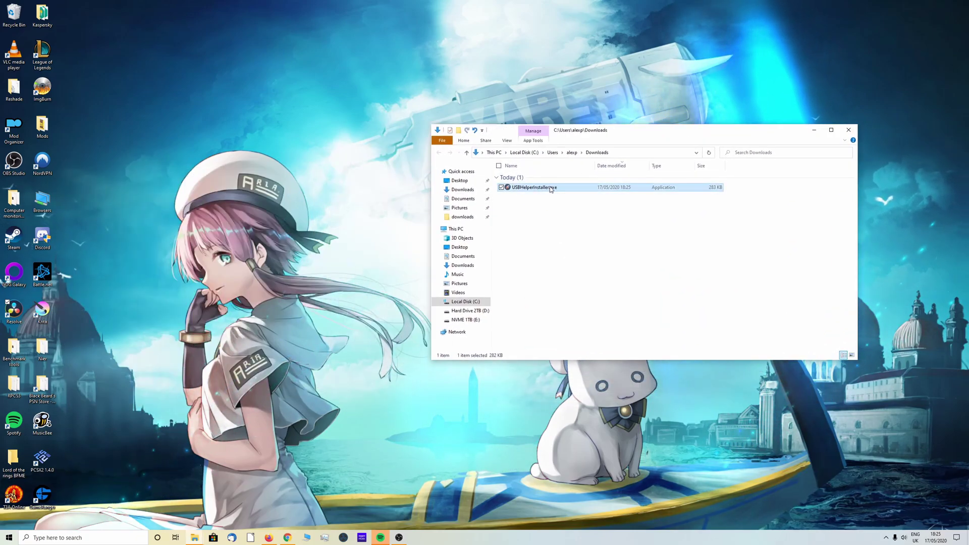
{"action": "left_click_drag", "start_coordinate": [534, 188], "coordinate": [325, 152]}
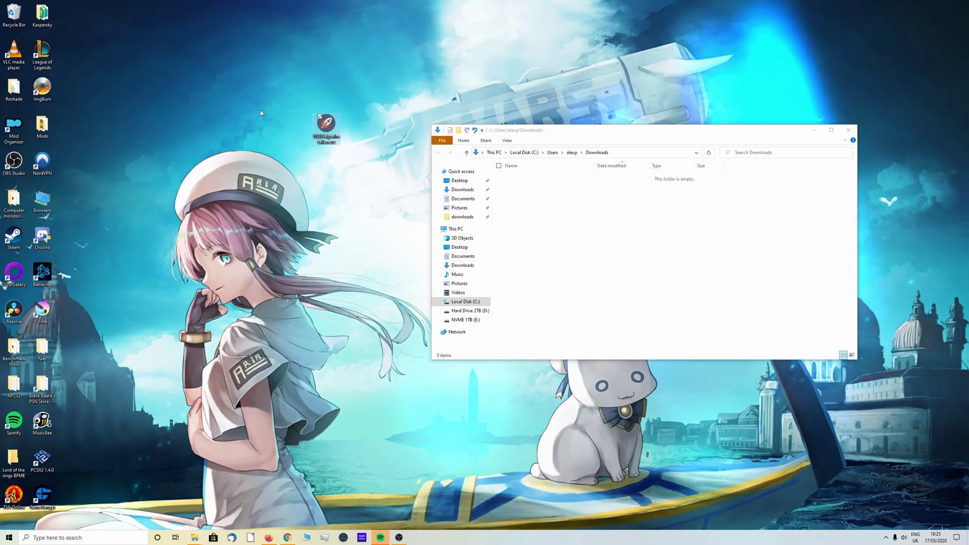
{"action": "left_click", "coordinate": [851, 134]}
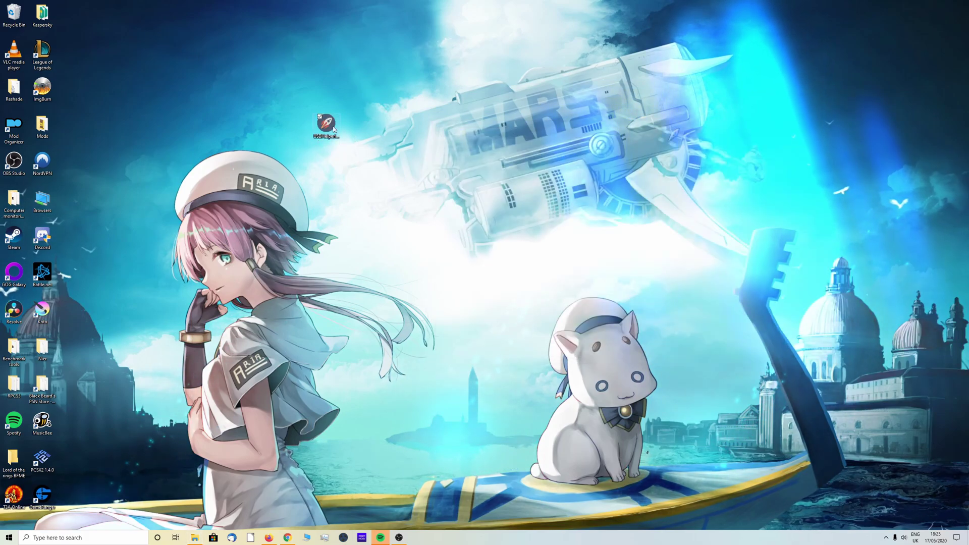
- Launch USBHelperInstaller.exe, pass the welcome page and accept the licence agreement
{"action": "double_click", "coordinate": [333, 130]}
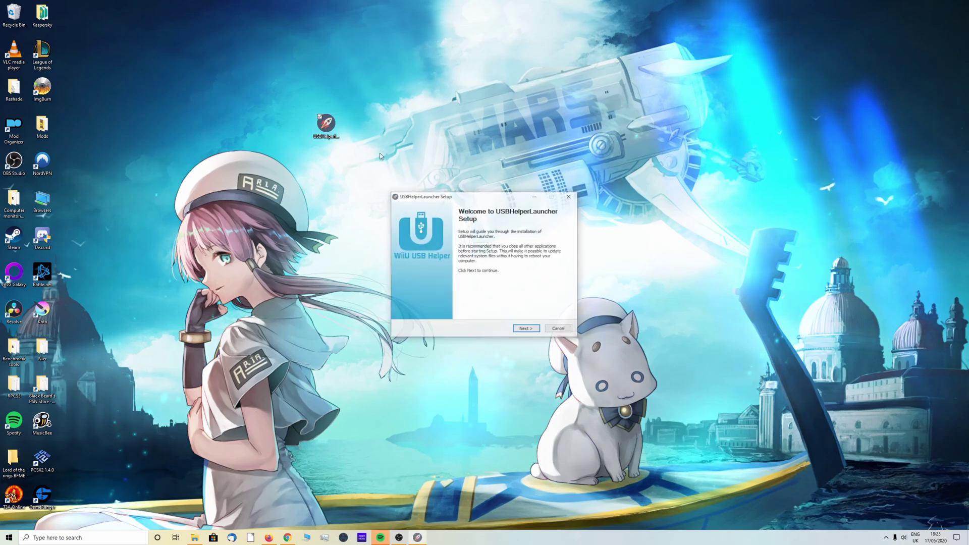
{"action": "left_click", "coordinate": [523, 331]}
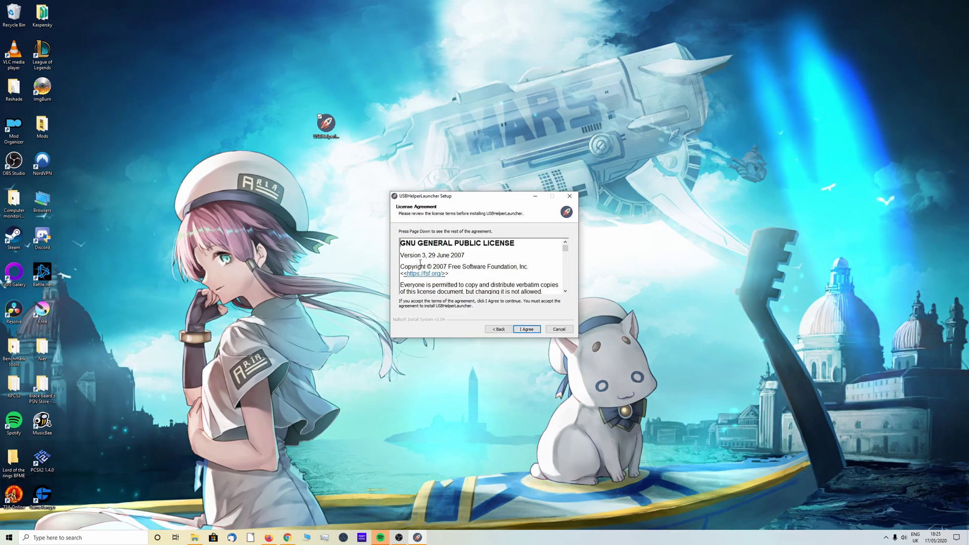
{"action": "left_click_drag", "start_coordinate": [565, 252], "coordinate": [565, 288]}
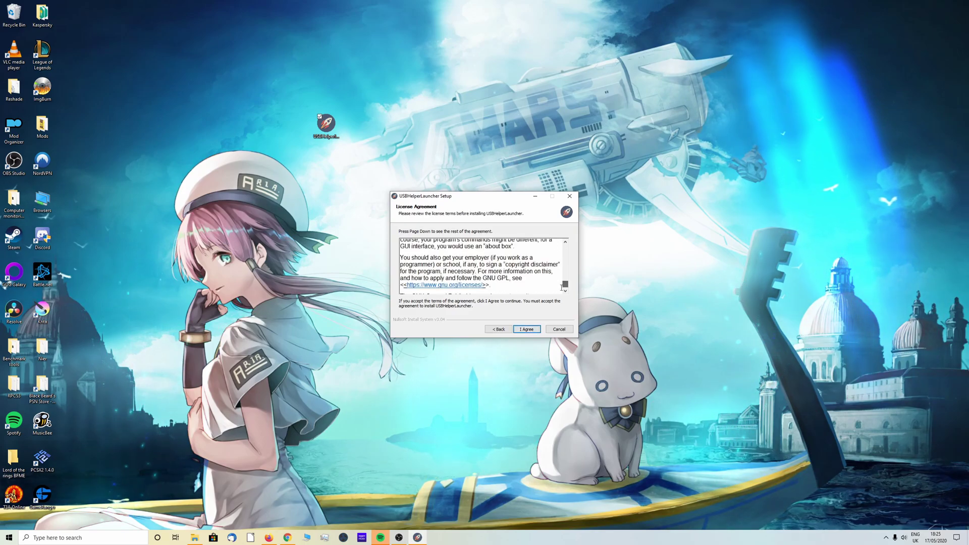
{"action": "left_click", "coordinate": [527, 330]}
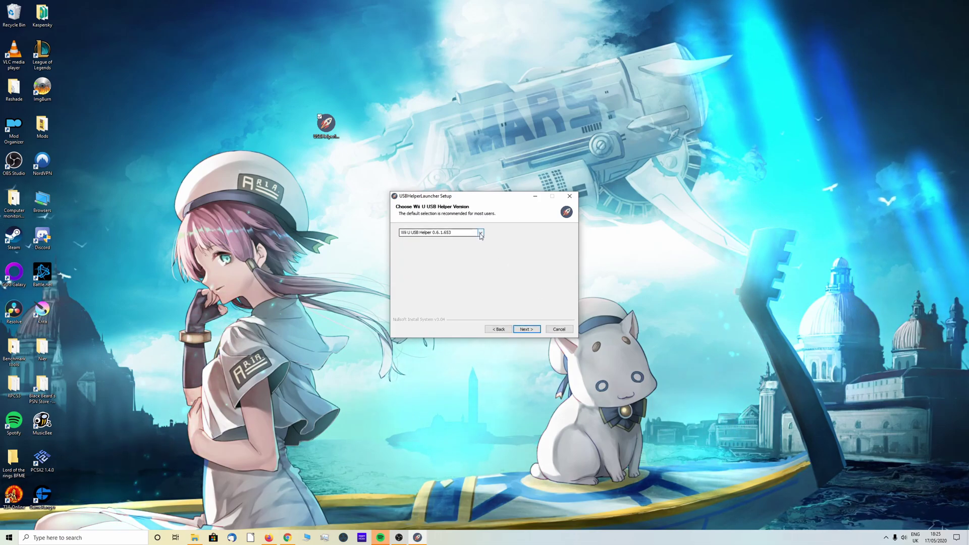
- Pick Wii U USB Helper version 0.6.1.655 from the version list and continue
{"action": "left_click", "coordinate": [481, 234]}
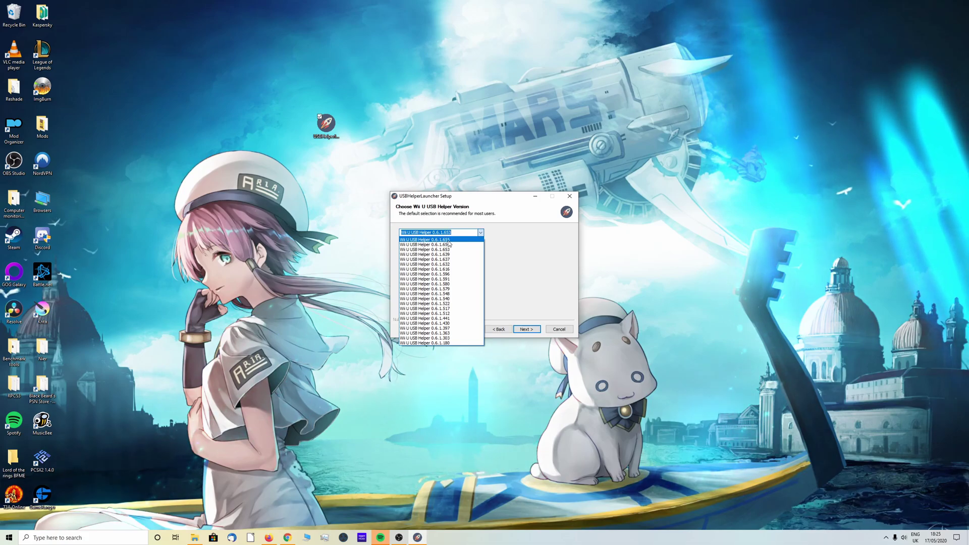
{"action": "left_click", "coordinate": [448, 241]}
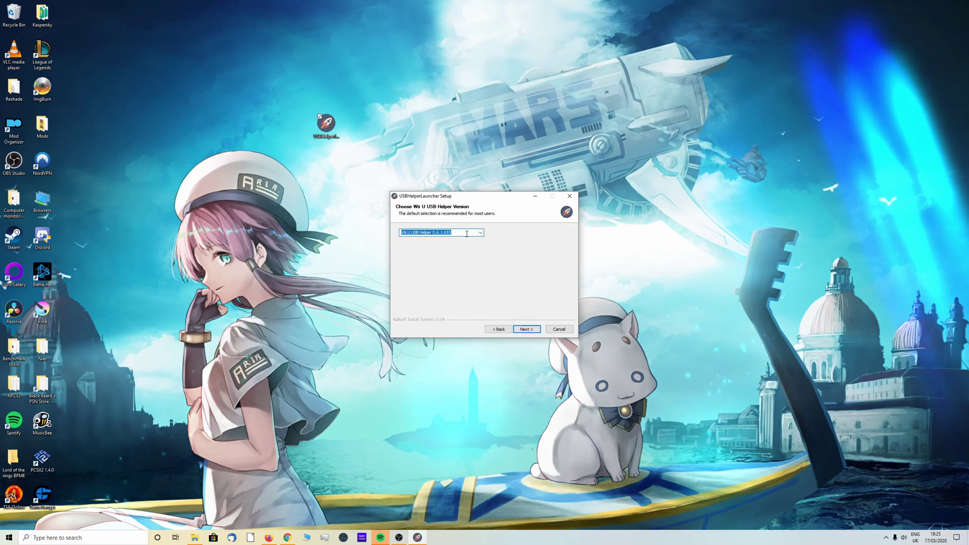
{"action": "left_click", "coordinate": [526, 330]}
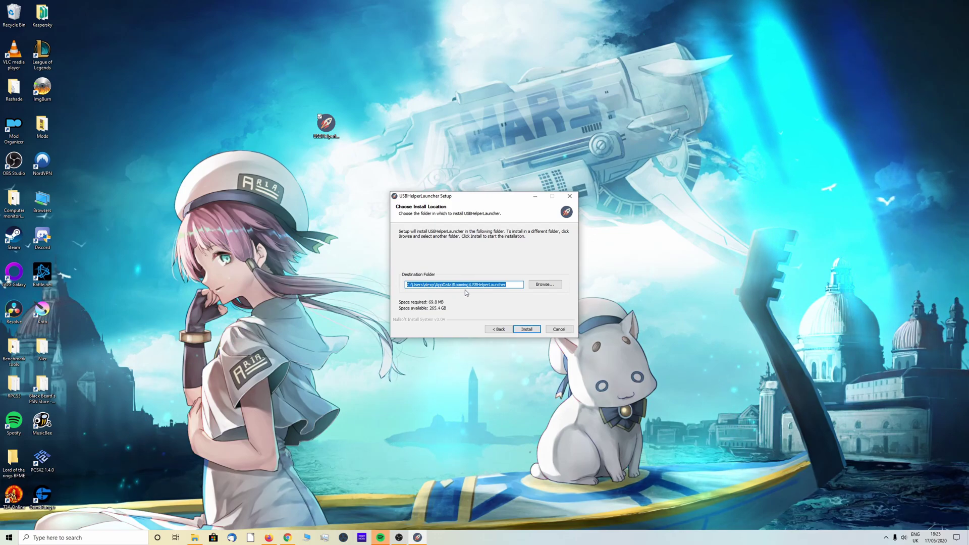
- Create a 'Wii u USB helper' folder on Hard Drive 2TB (D:) as the install destination
{"action": "left_click", "coordinate": [549, 285]}
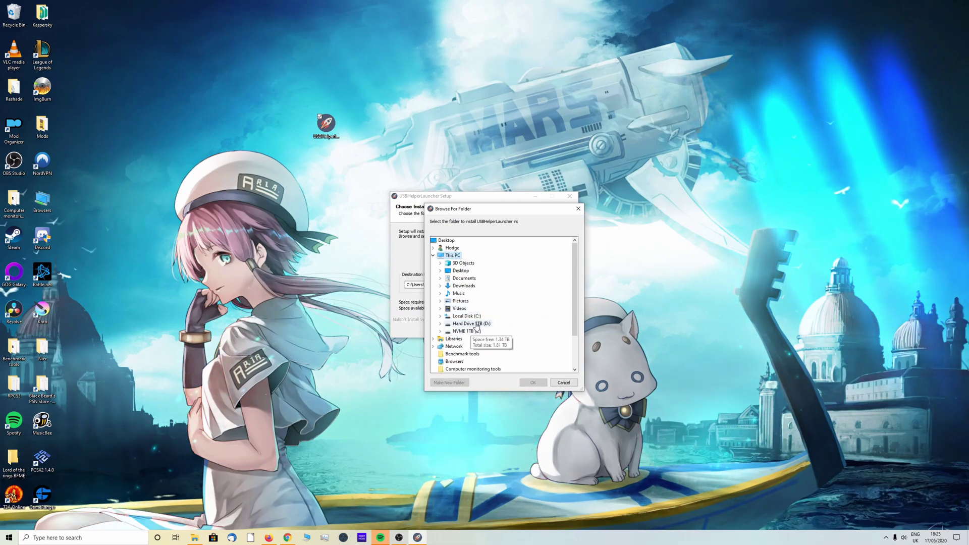
{"action": "double_click", "coordinate": [476, 324]}
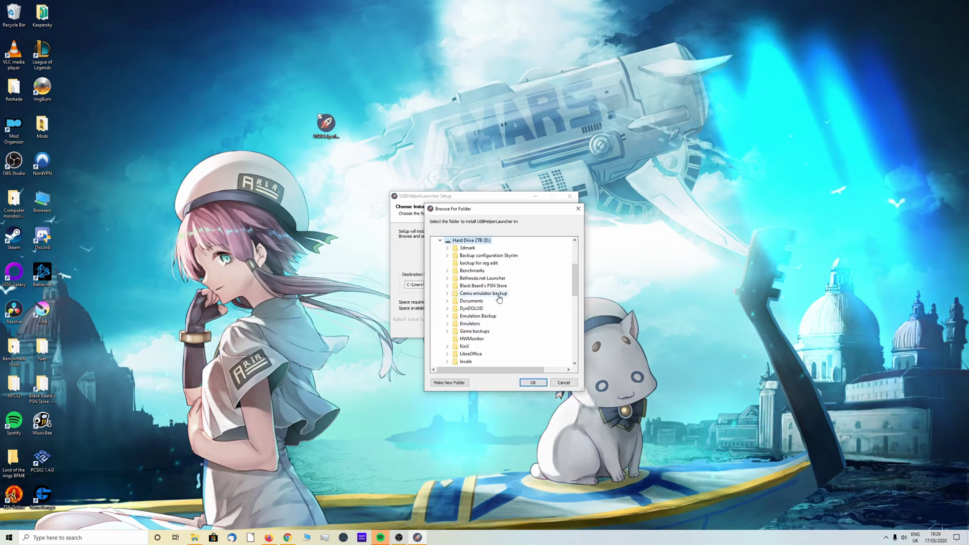
{"action": "right_click", "coordinate": [509, 240]}
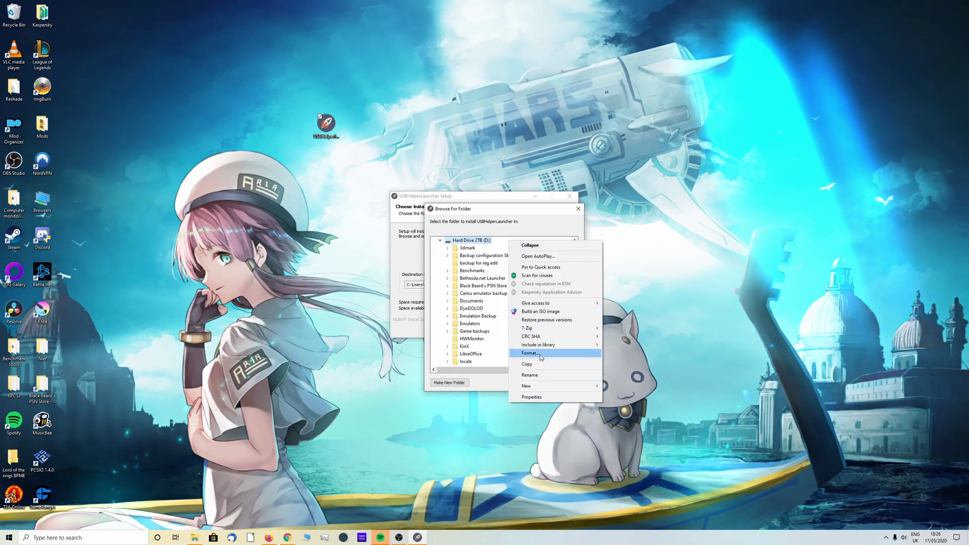
{"action": "left_click", "coordinate": [615, 387]}
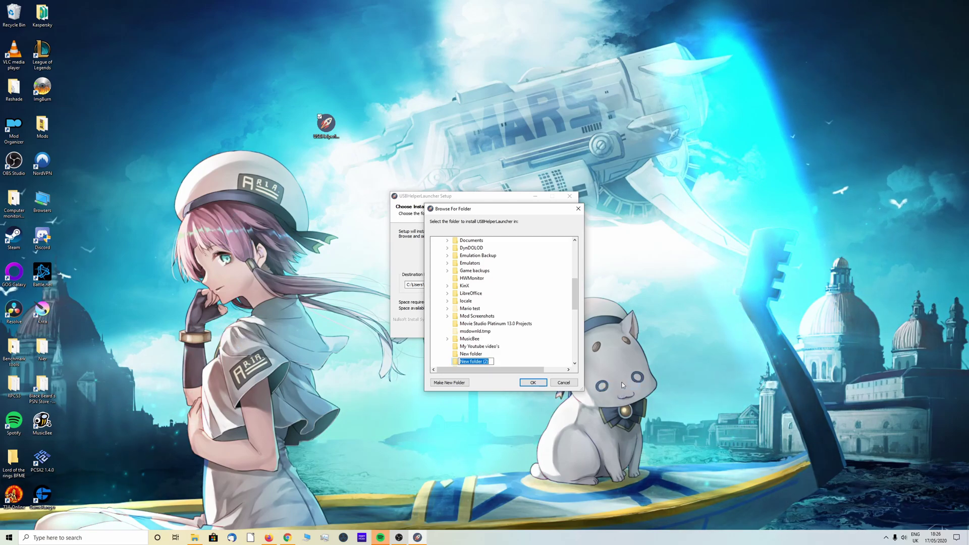
{"action": "type", "text": "Wii u"}
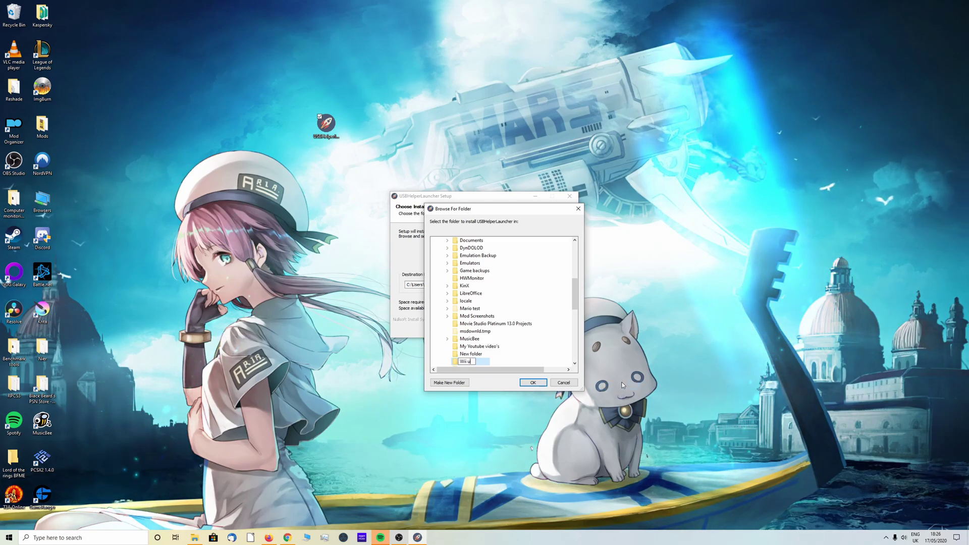
{"action": "type", "text": " USB helper"}
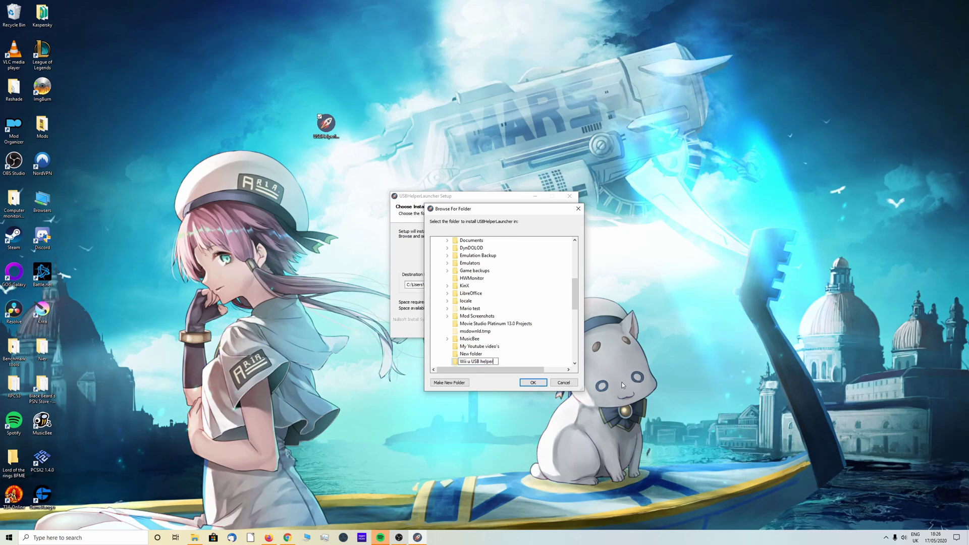
{"action": "left_click", "coordinate": [532, 382]}
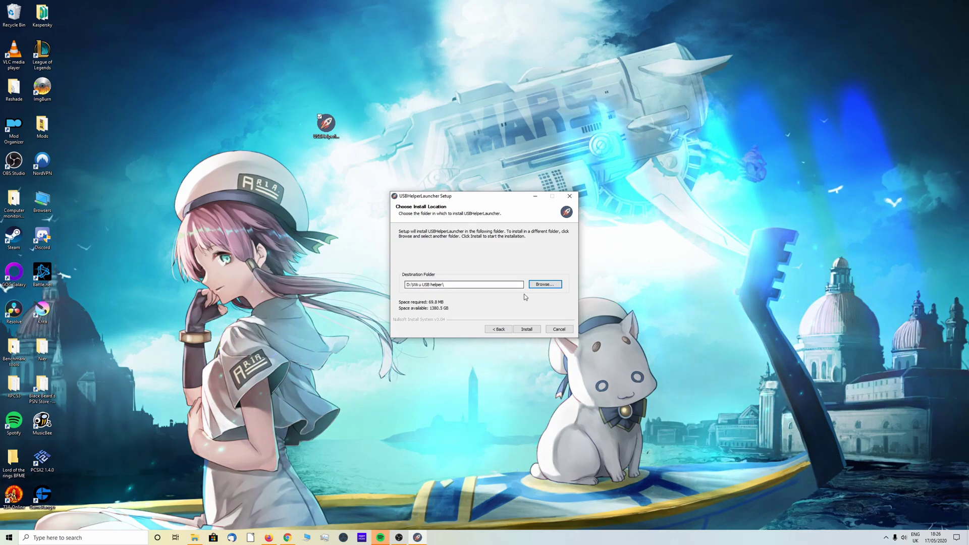
- Run the installation, answering No to deleting the previous installation's data
{"action": "left_click", "coordinate": [527, 329]}
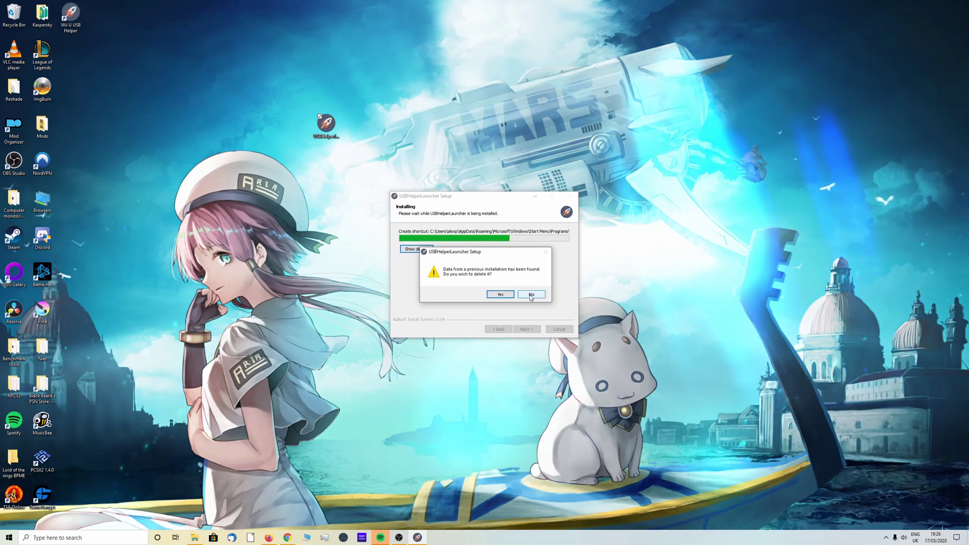
{"action": "left_click", "coordinate": [525, 294]}
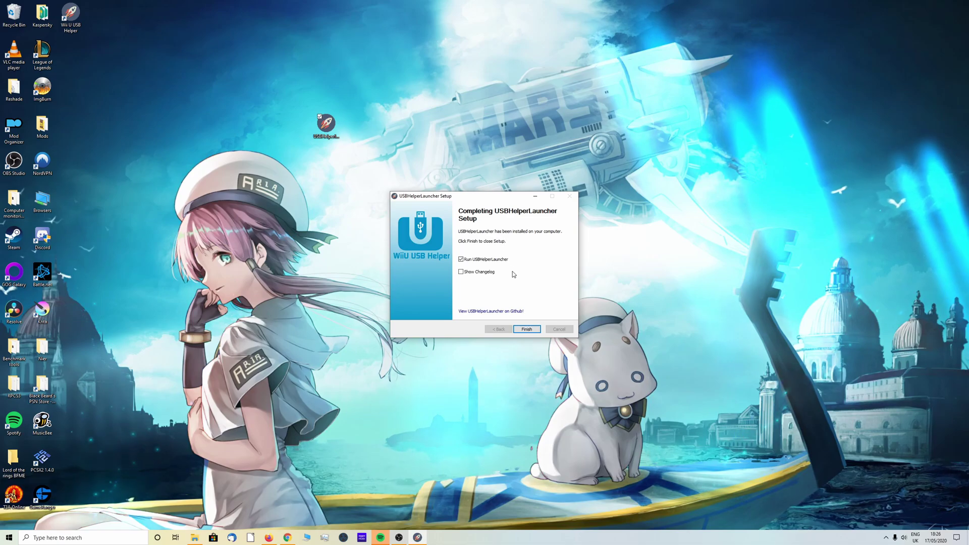
- Finish setup to launch USBHelperLauncher, tick the EULA agreement and choose the EUR region
{"action": "left_click", "coordinate": [524, 329]}
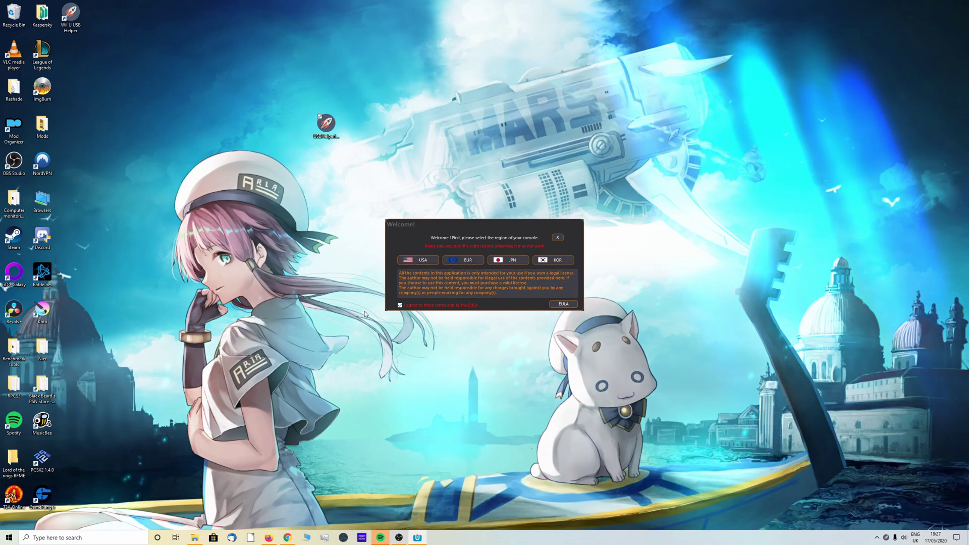
{"action": "left_click", "coordinate": [400, 305]}
{"action": "left_click", "coordinate": [463, 260]}
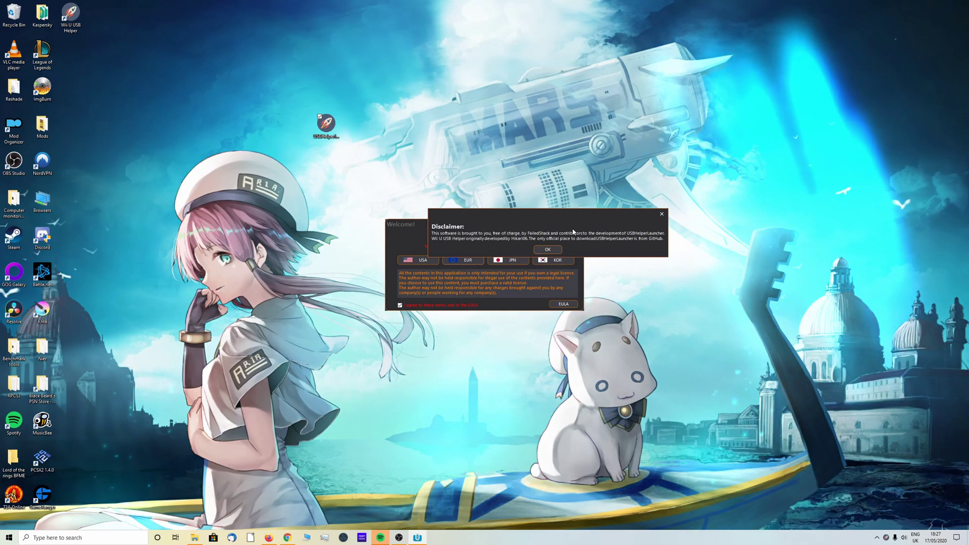
- Dismiss the disclaimer and message, then browse to the Documents folder on Local Disk (C:)
{"action": "left_click", "coordinate": [548, 251]}
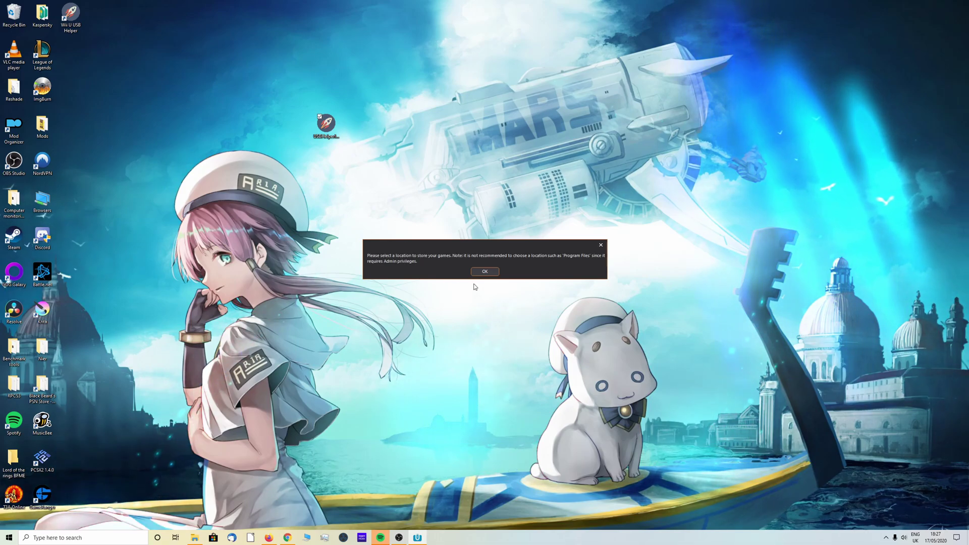
{"action": "left_click", "coordinate": [486, 271]}
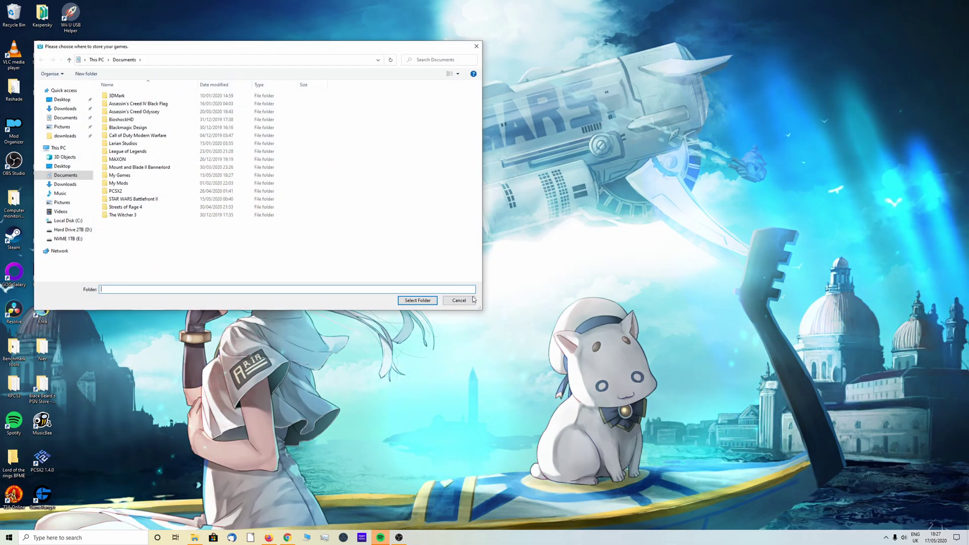
{"action": "mouse_move", "coordinate": [271, 51]}
{"action": "left_mouse_down"}
{"action": "mouse_move", "coordinate": [503, 68]}
{"action": "mouse_move", "coordinate": [550, 156]}
{"action": "left_mouse_up"}
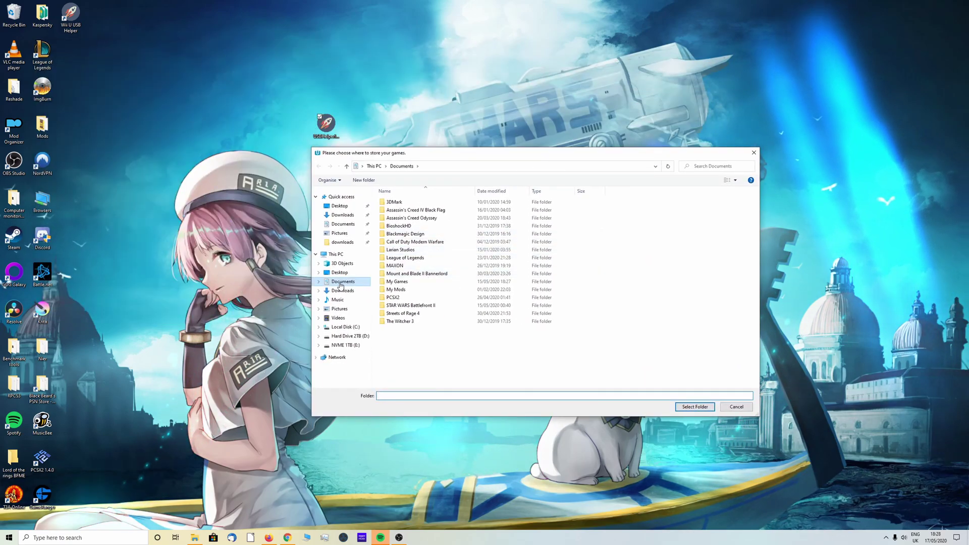
{"action": "left_click", "coordinate": [348, 336]}
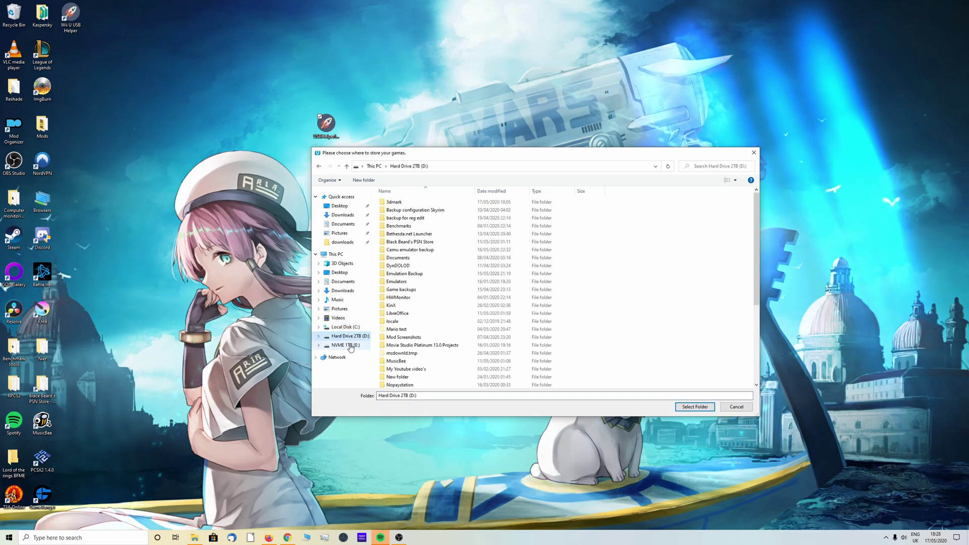
{"action": "left_click", "coordinate": [351, 345]}
{"action": "left_click", "coordinate": [351, 336]}
{"action": "left_click", "coordinate": [348, 327]}
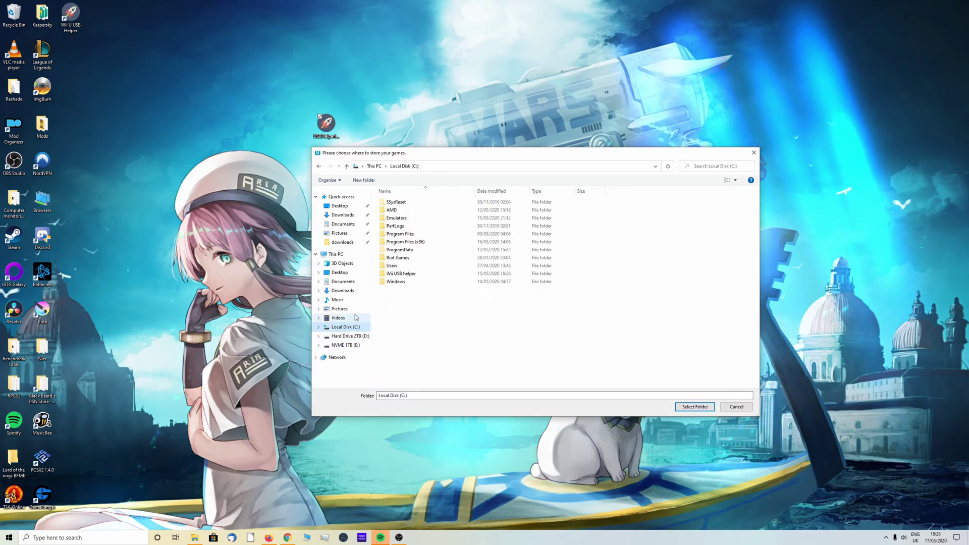
{"action": "left_click", "coordinate": [344, 282]}
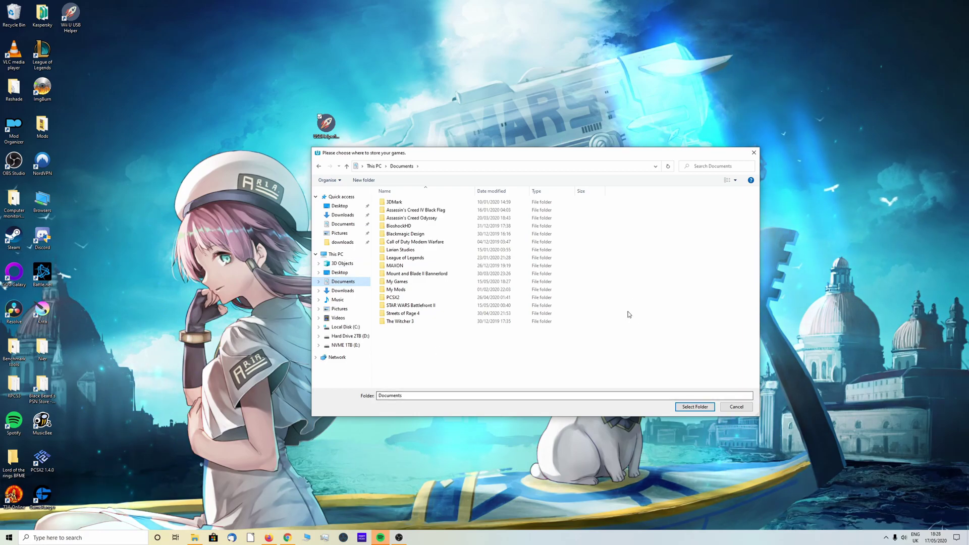
- Create a 'Cemu games' folder in Documents and select it as the game storage folder
{"action": "right_click", "coordinate": [608, 296]}
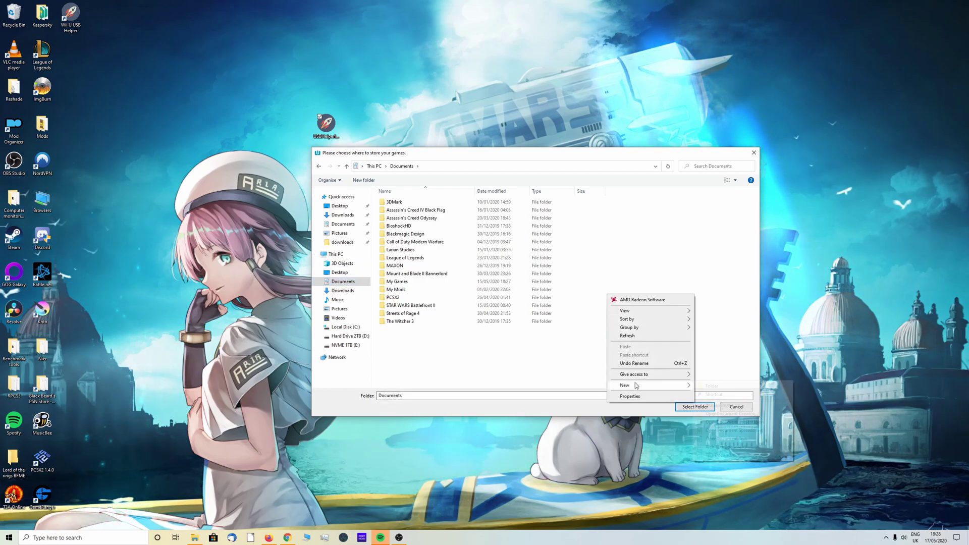
{"action": "mouse_move", "coordinate": [638, 385]}
{"action": "left_click", "coordinate": [694, 390]}
{"action": "type", "text": "Cemu games"}
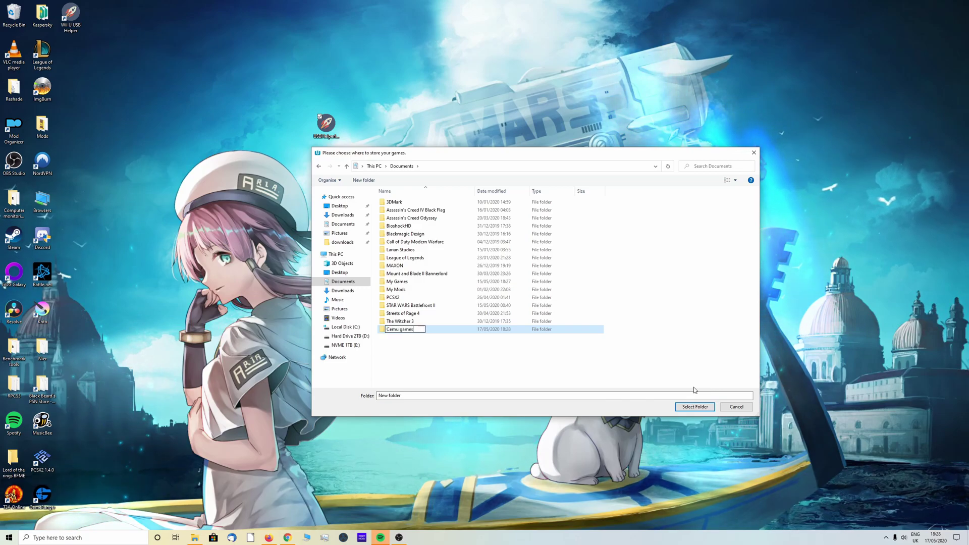
{"action": "key", "text": "Return"}
{"action": "double_click", "coordinate": [446, 329]}
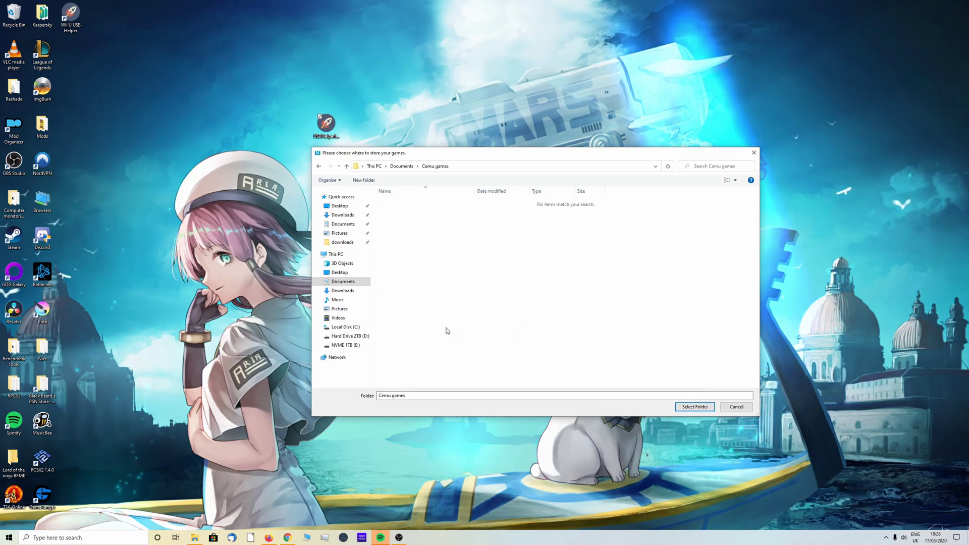
{"action": "left_click", "coordinate": [695, 407]}
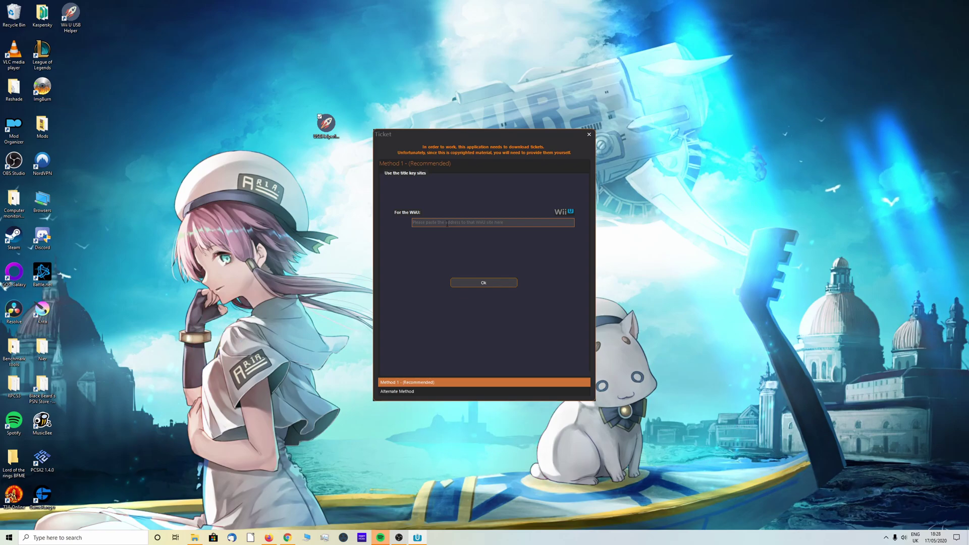
- Enter the title key site in the Method 1 Wii U field and confirm it
{"action": "left_click", "coordinate": [491, 224]}
{"action": "type", "text": "titlekeys.ovh"}
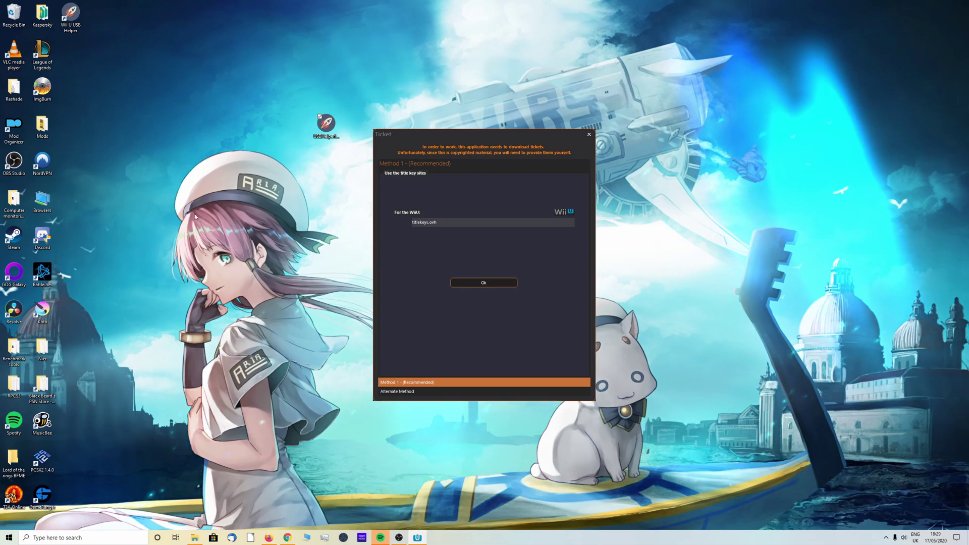
{"action": "key", "text": "Return"}
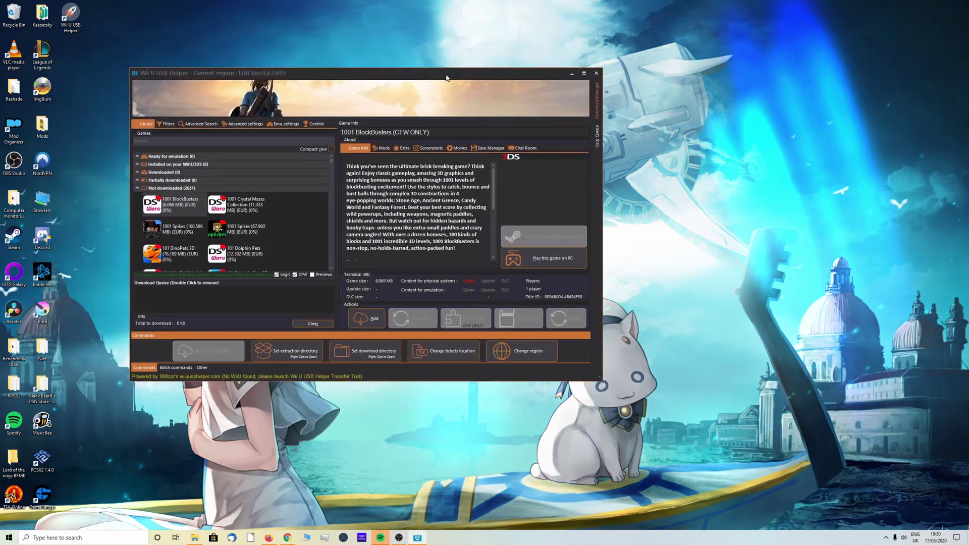
- Search the EUR game library for 'legend of zelda breath of the wild'
{"action": "left_click_drag", "start_coordinate": [446, 78], "coordinate": [540, 133]}
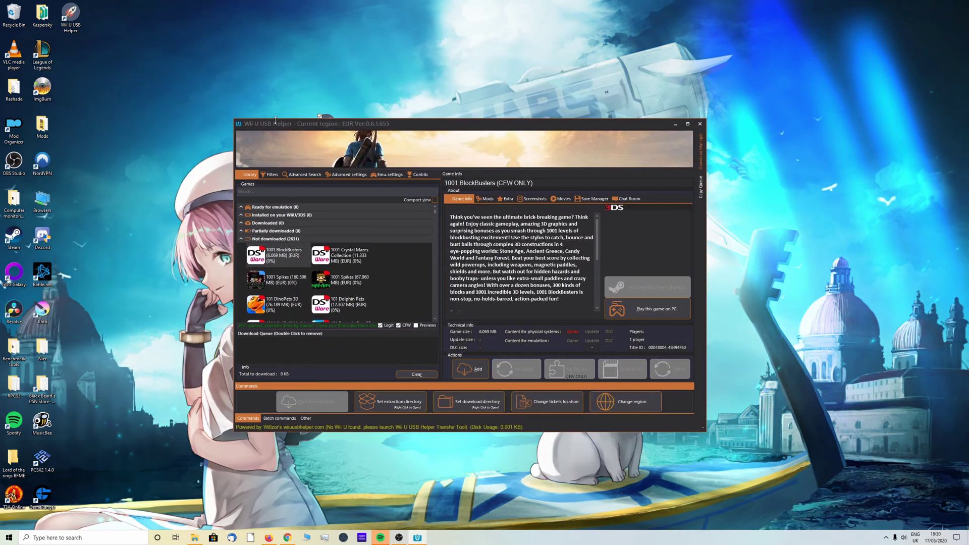
{"action": "left_click", "coordinate": [254, 191]}
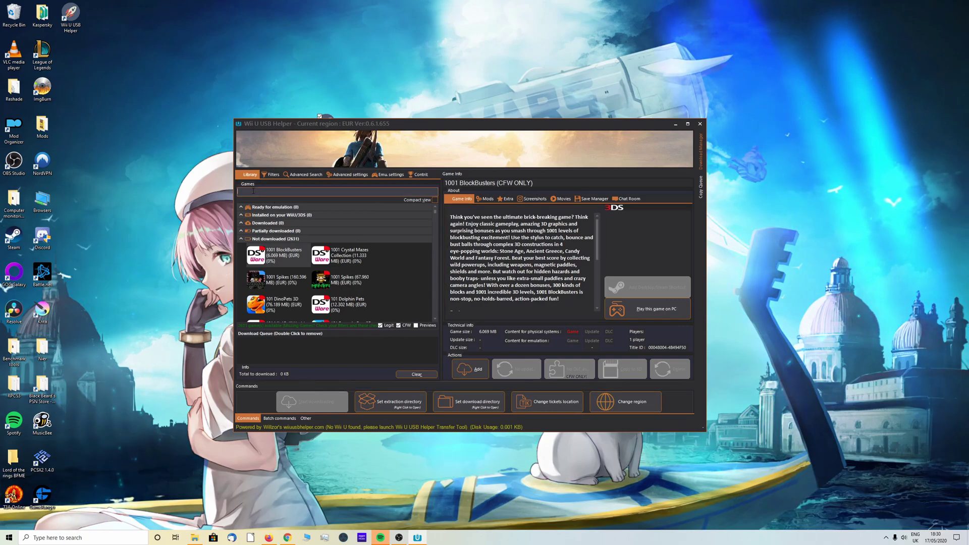
{"action": "type", "text": "legen"}
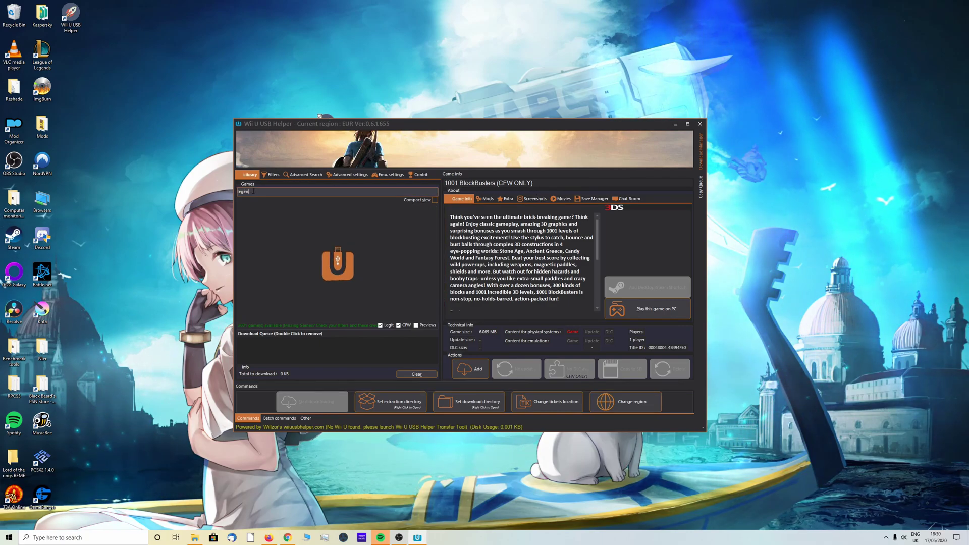
{"action": "type", "text": "d of zelda br"}
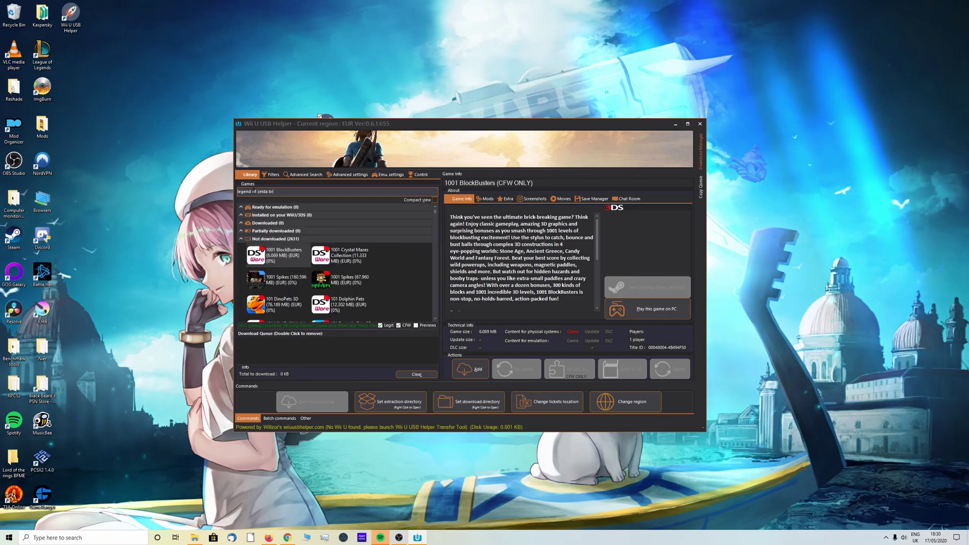
{"action": "type", "text": "eath of "}
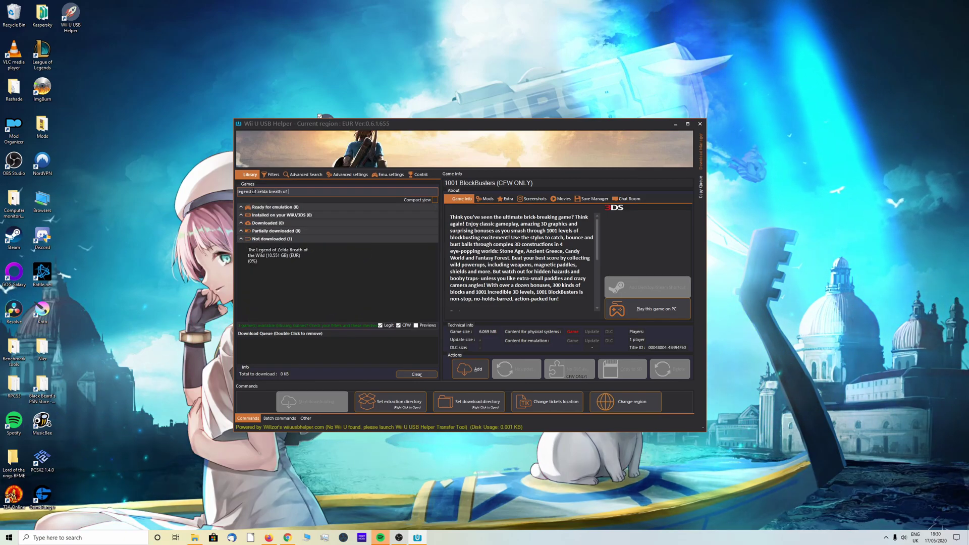
{"action": "type", "text": "the wild"}
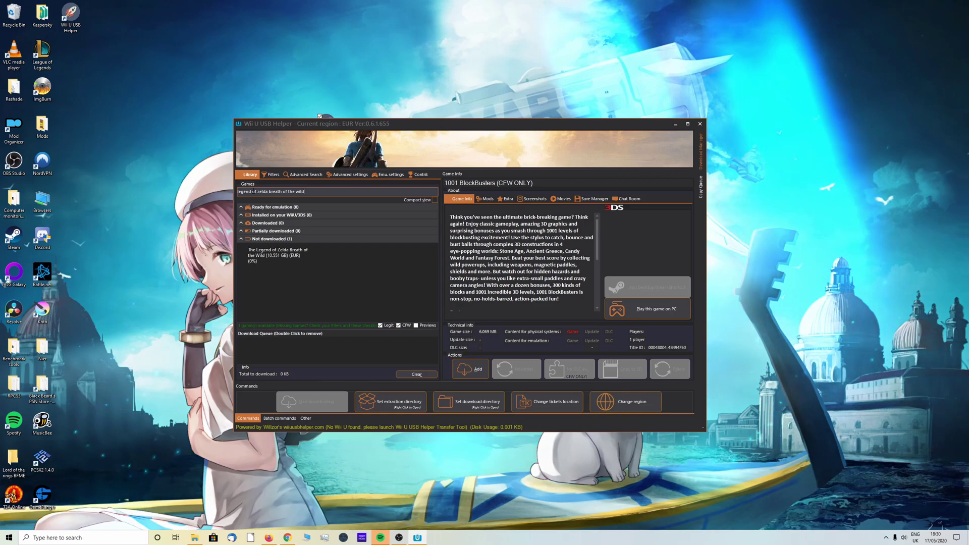
- Add Breath of the Wild to the queue, accepting both its update v208 and DLC
{"action": "left_click", "coordinate": [271, 256]}
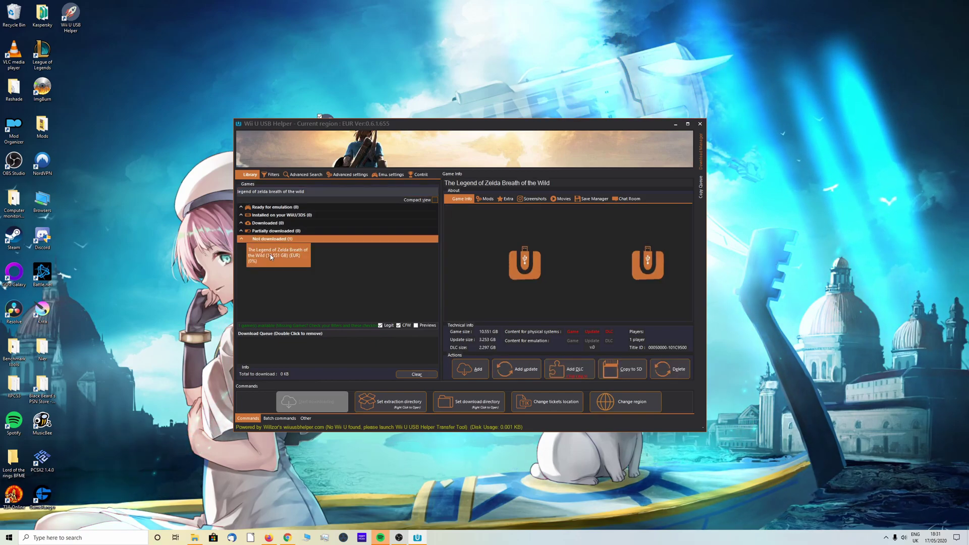
{"action": "left_click", "coordinate": [468, 370]}
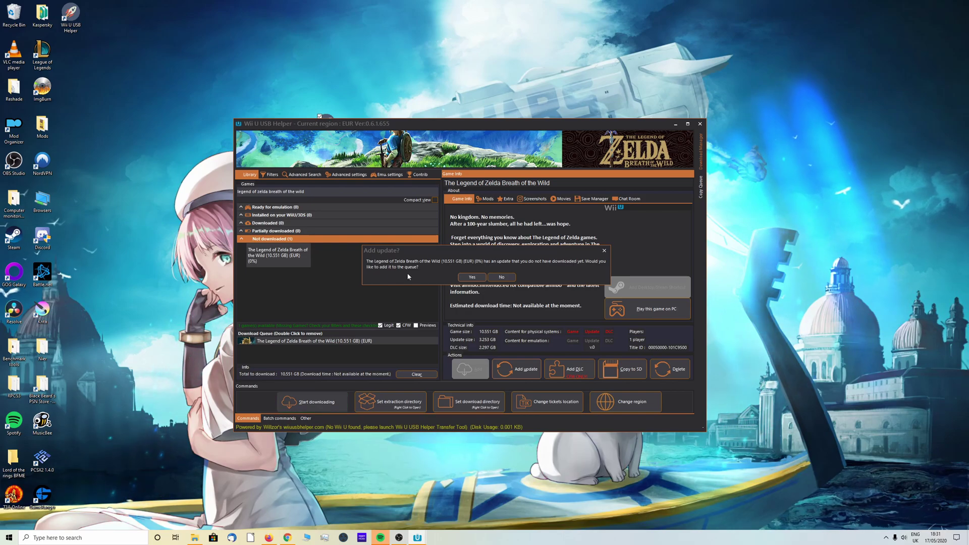
{"action": "left_click", "coordinate": [472, 277]}
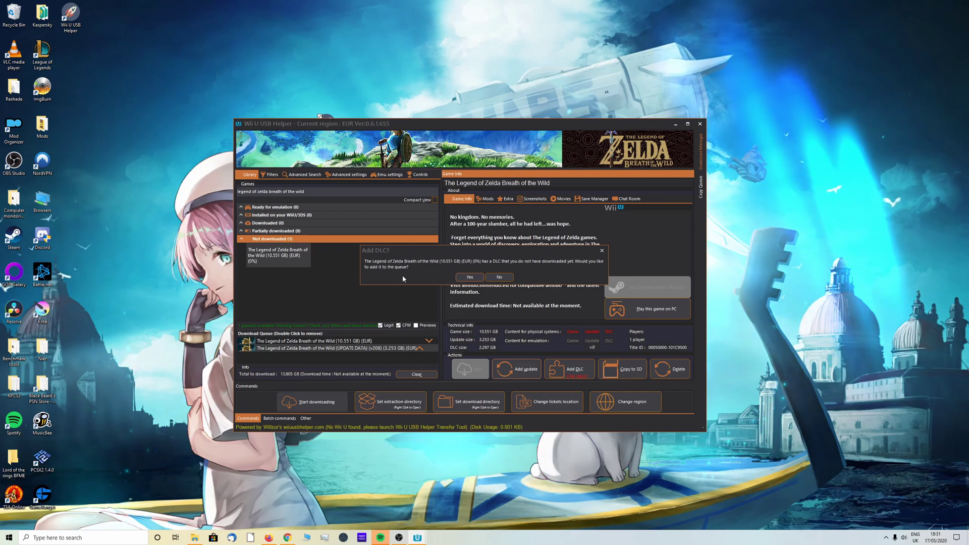
{"action": "left_click", "coordinate": [469, 278]}
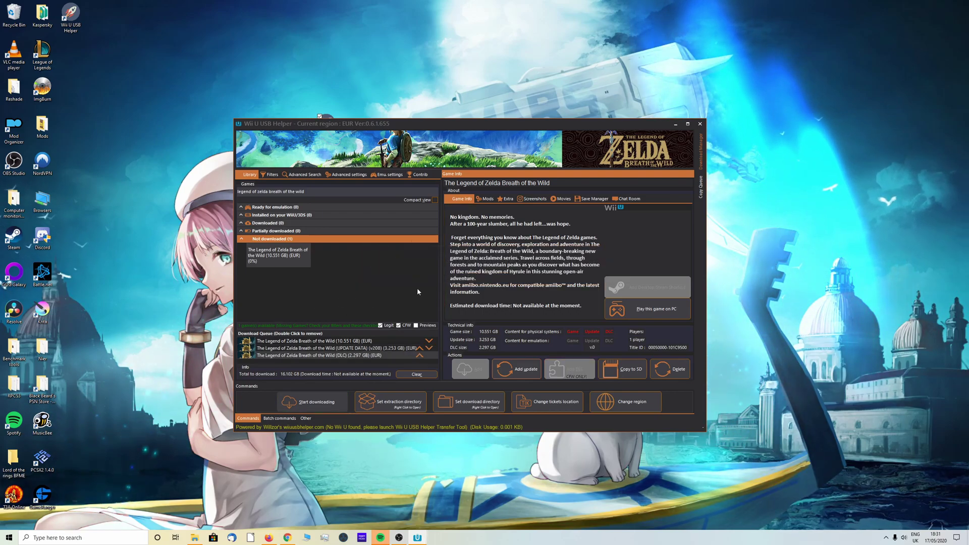
- Enable Unpack and set Documents\Cemu games as the extraction folder
{"action": "mouse_move", "coordinate": [705, 155]}
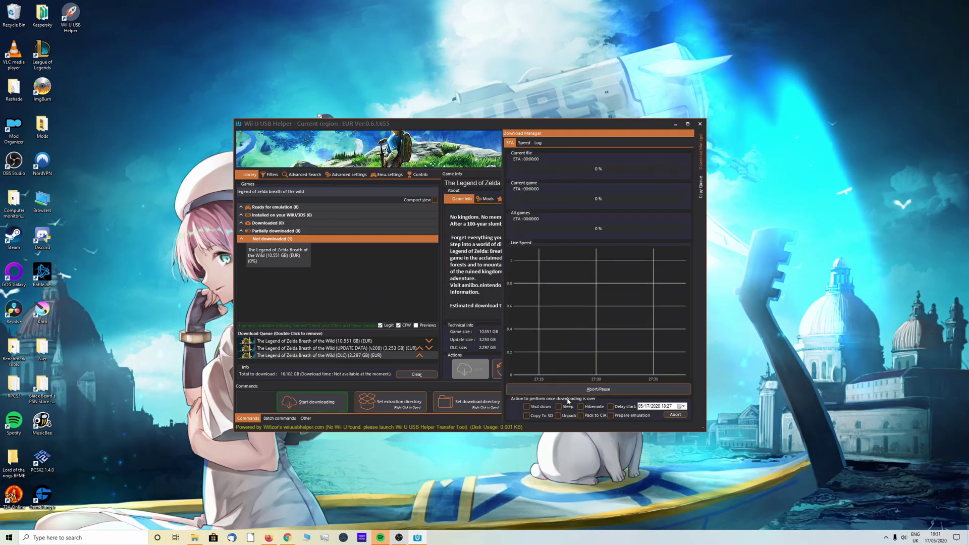
{"action": "left_click", "coordinate": [559, 415]}
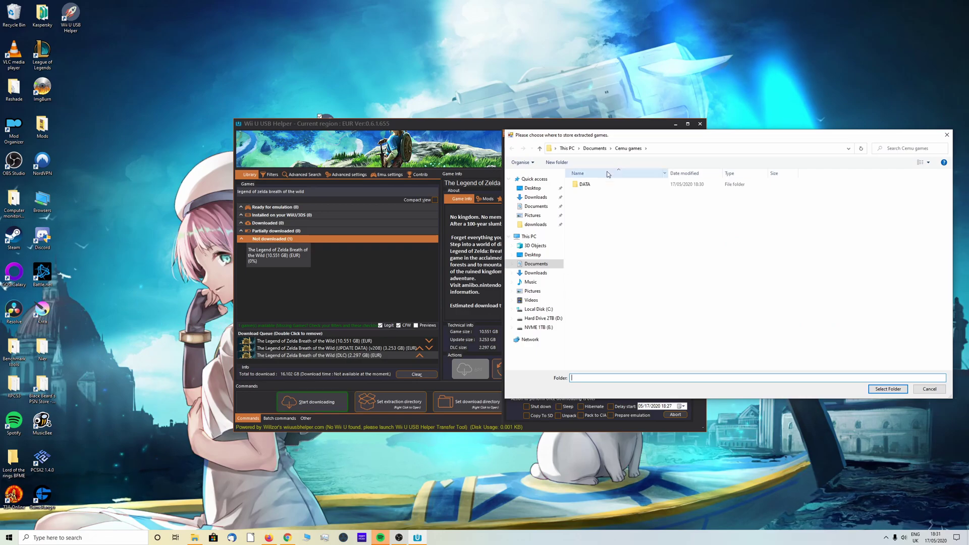
{"action": "left_click_drag", "start_coordinate": [611, 138], "coordinate": [447, 160]}
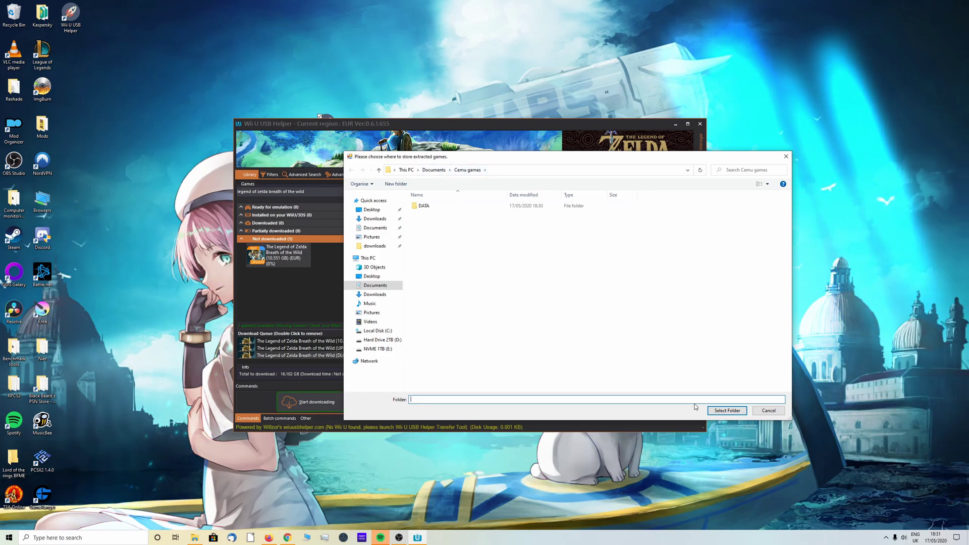
{"action": "left_click", "coordinate": [725, 411]}
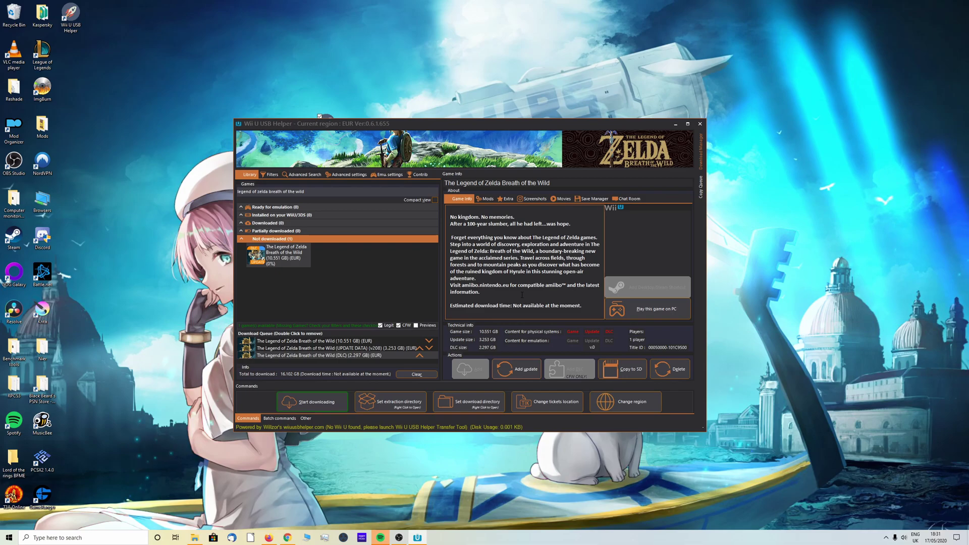
- Start downloading the queued Zelda Breath of the Wild game, update and DLC
{"action": "left_click", "coordinate": [312, 402]}
{"action": "mouse_move", "coordinate": [696, 159]}
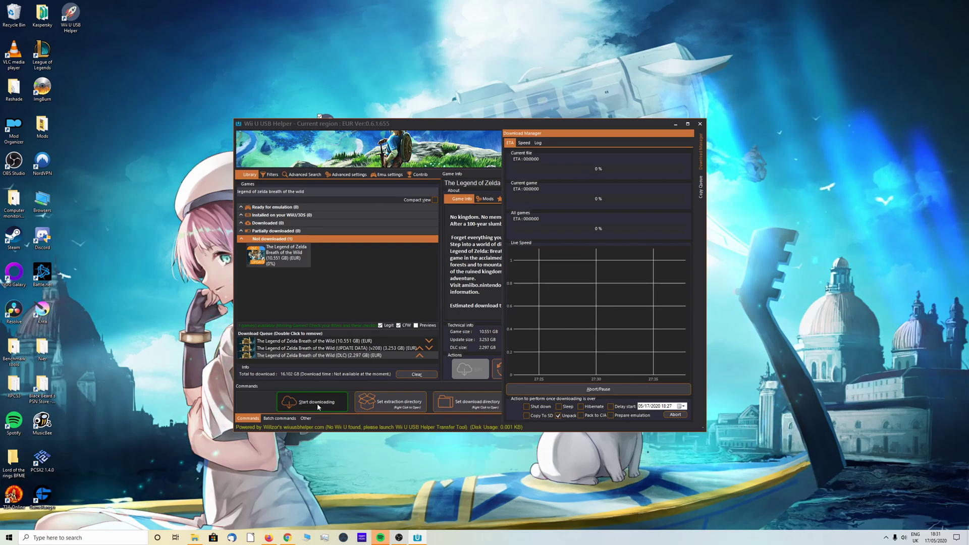
{"action": "left_click", "coordinate": [302, 402]}
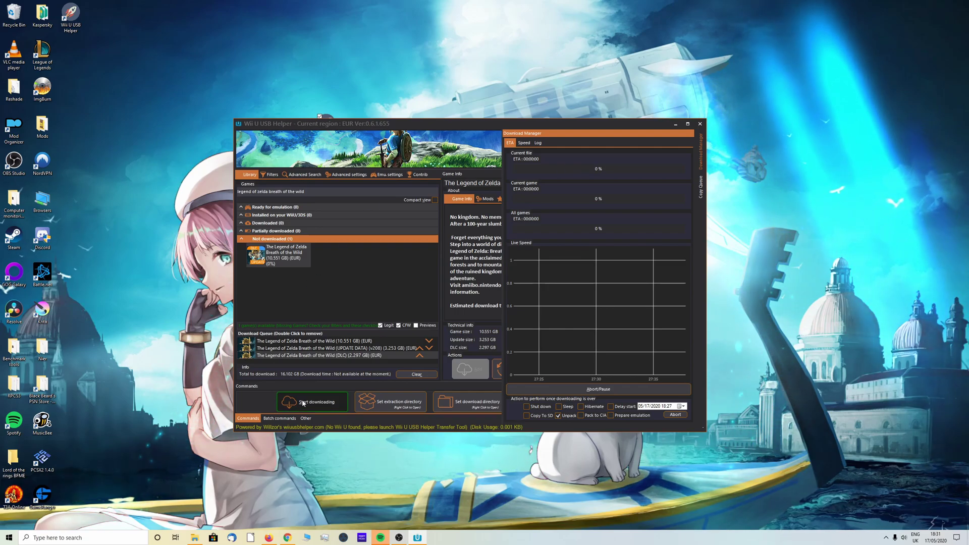